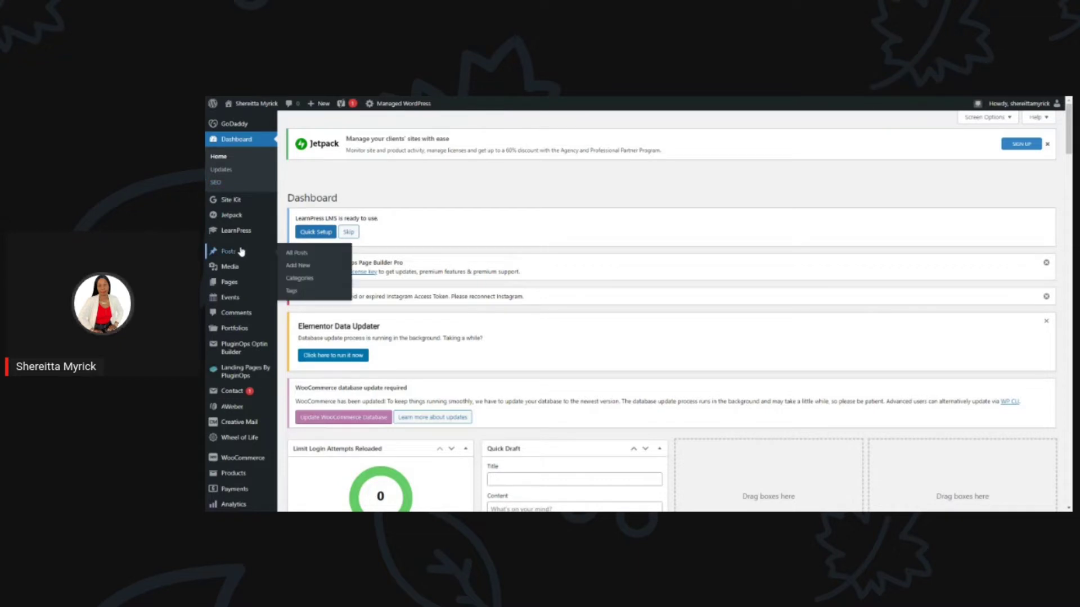
{"action": "scroll", "coordinate": [238, 251], "scroll_direction": "down", "scroll_amount": 3}
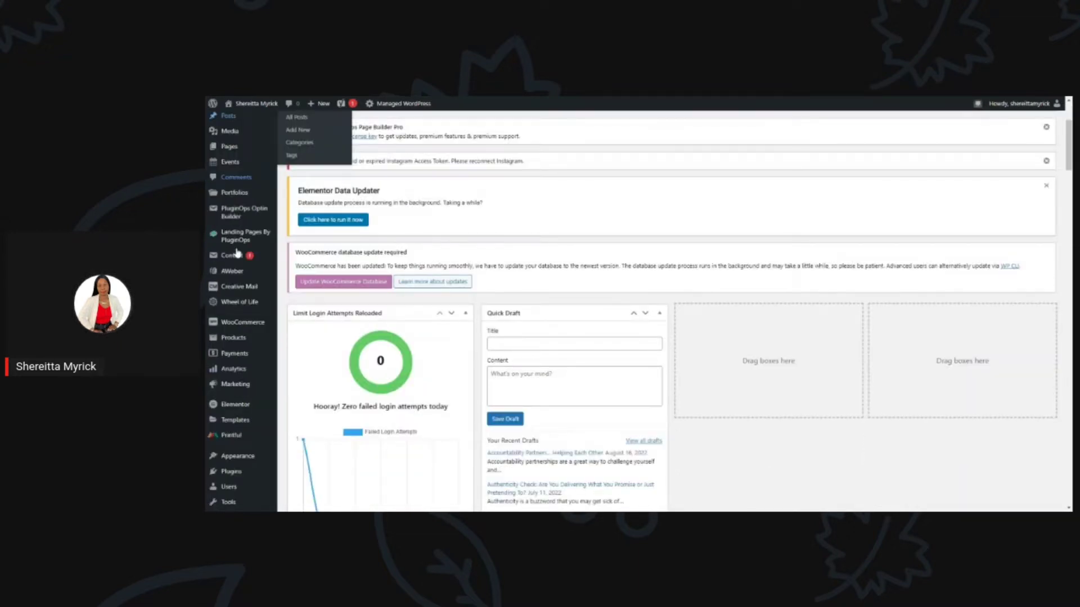
{"action": "scroll", "coordinate": [238, 251], "scroll_direction": "down", "scroll_amount": 2}
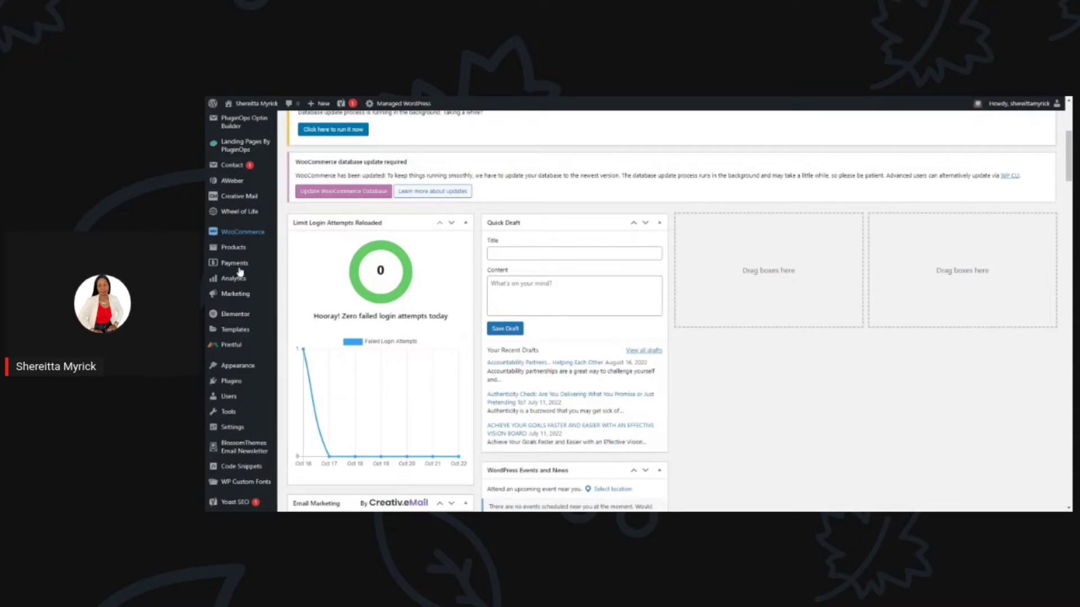
{"action": "scroll", "coordinate": [239, 272], "scroll_direction": "down", "scroll_amount": 1}
{"action": "mouse_move", "coordinate": [227, 351]}
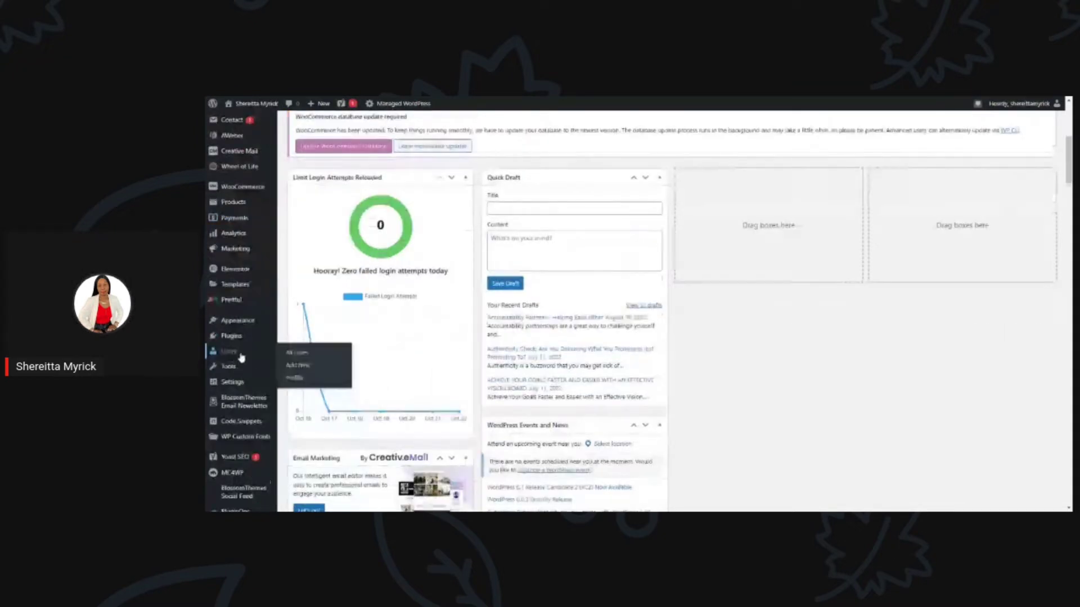
Open the Add New User form from the Users menu in the admin sidebar
{"action": "left_click", "coordinate": [296, 367]}
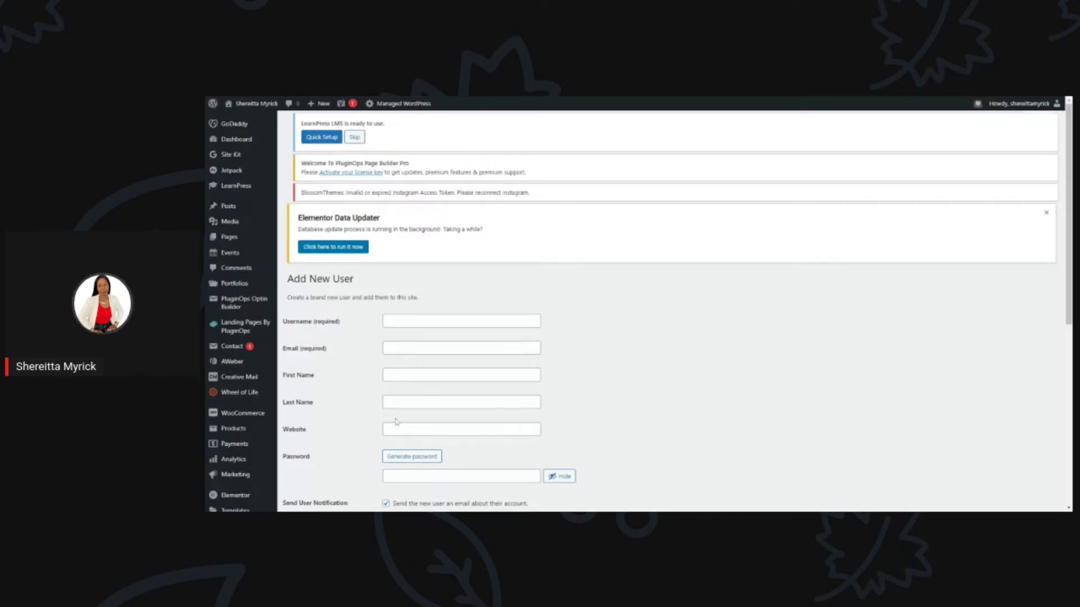
{"action": "scroll", "coordinate": [396, 422], "scroll_direction": "down", "scroll_amount": 3}
{"action": "scroll", "coordinate": [389, 368], "scroll_direction": "down", "scroll_amount": 1}
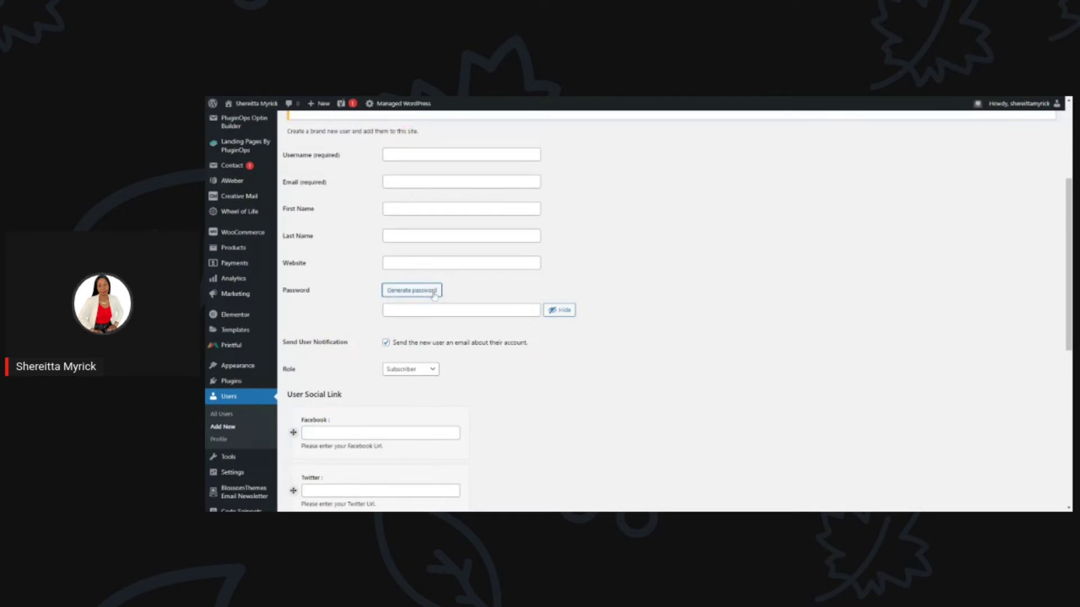
Enter the new user's username and email, then check the password option and Subscriber role
{"action": "left_click", "coordinate": [406, 158]}
{"action": "type", "text": "Shereitta"}
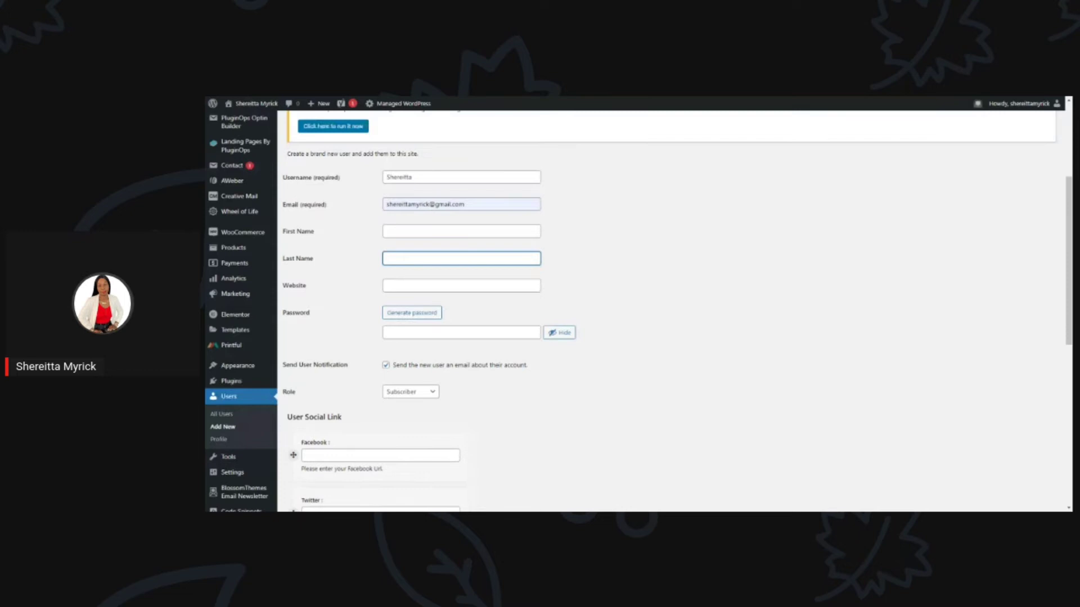
{"action": "left_click", "coordinate": [412, 313]}
{"action": "scroll", "coordinate": [436, 348], "scroll_direction": "down", "scroll_amount": 1}
{"action": "left_click", "coordinate": [435, 348]}
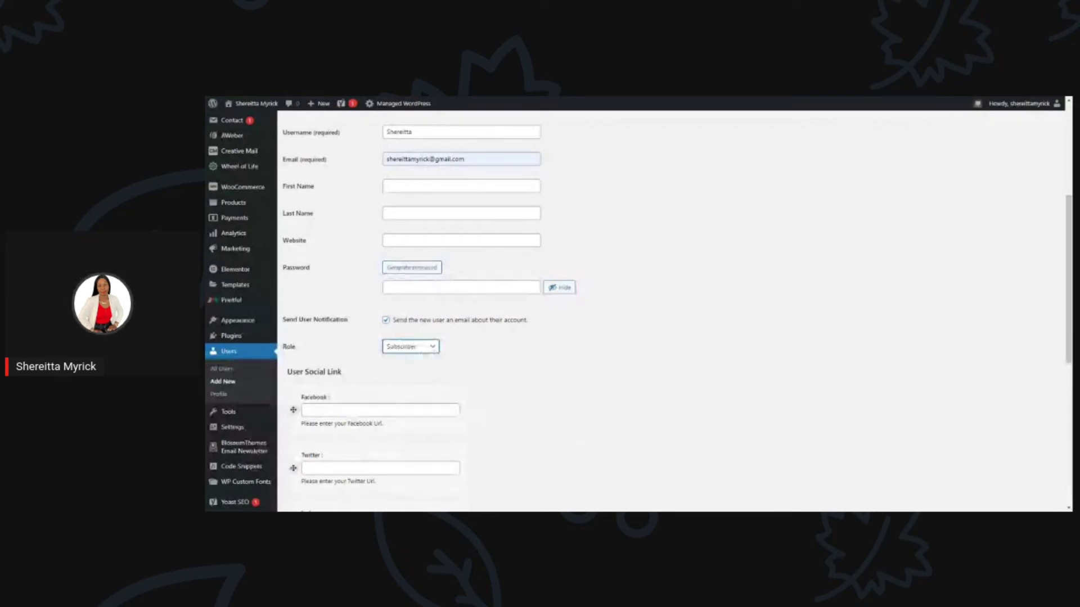
Generate a Strong password for the new user and check its Subscriber role
{"action": "left_click", "coordinate": [412, 268]}
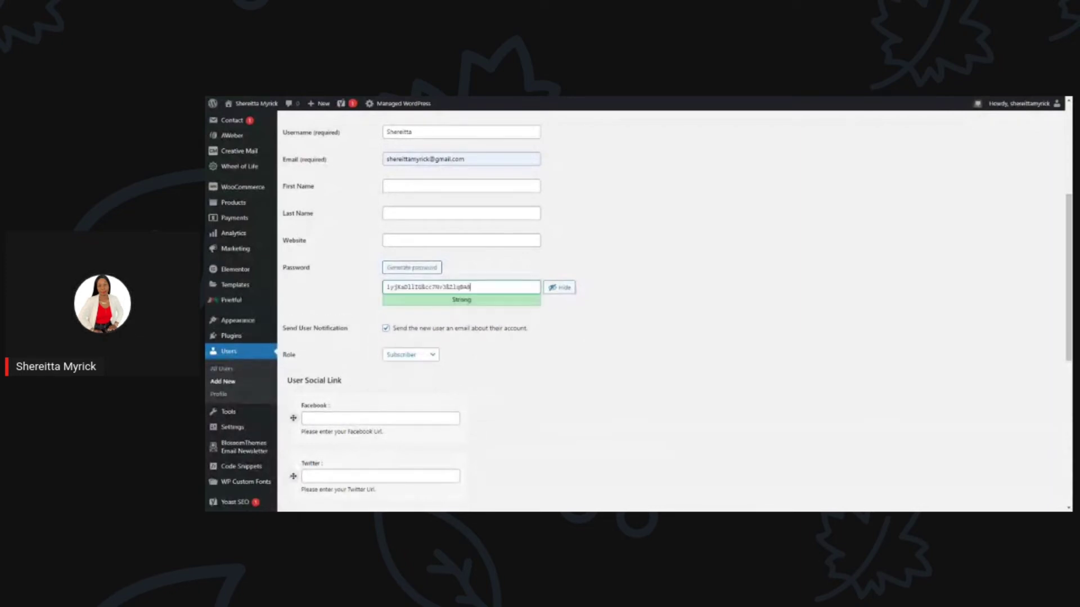
{"action": "left_click", "coordinate": [416, 355]}
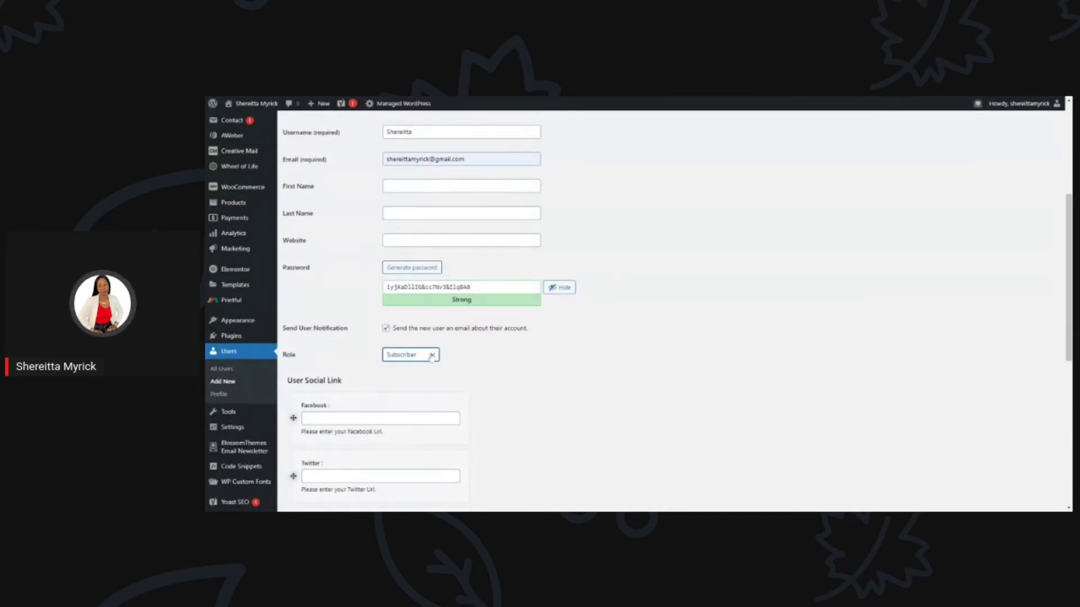
{"action": "scroll", "coordinate": [483, 358], "scroll_direction": "down", "scroll_amount": 1}
{"action": "scroll", "coordinate": [482, 358], "scroll_direction": "down", "scroll_amount": 2}
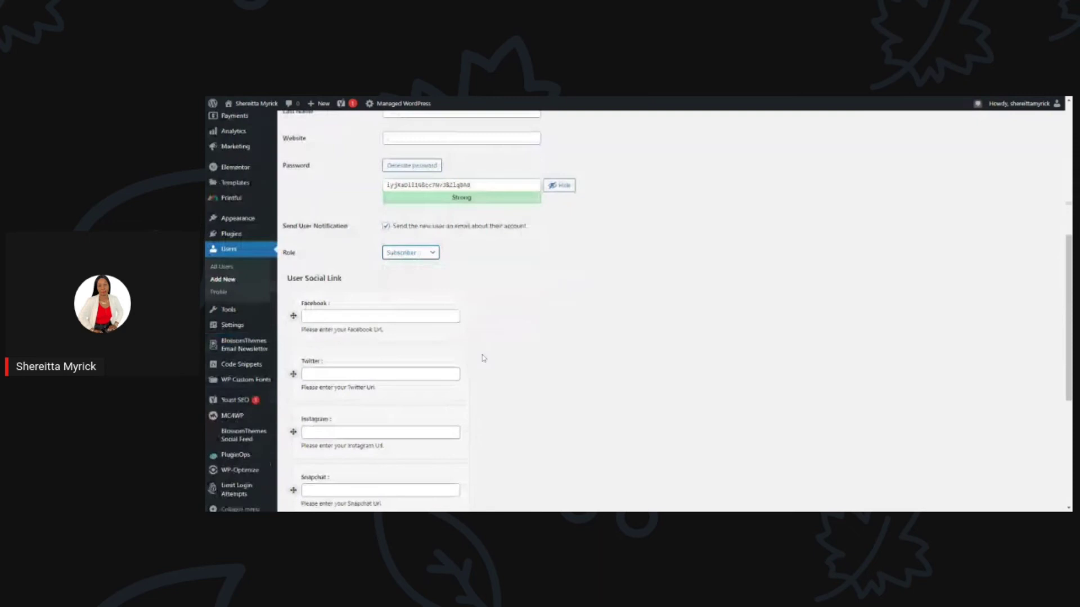
{"action": "scroll", "coordinate": [482, 358], "scroll_direction": "down", "scroll_amount": 4}
Submit the form with the Add New User button at the bottom
{"action": "left_click", "coordinate": [309, 456]}
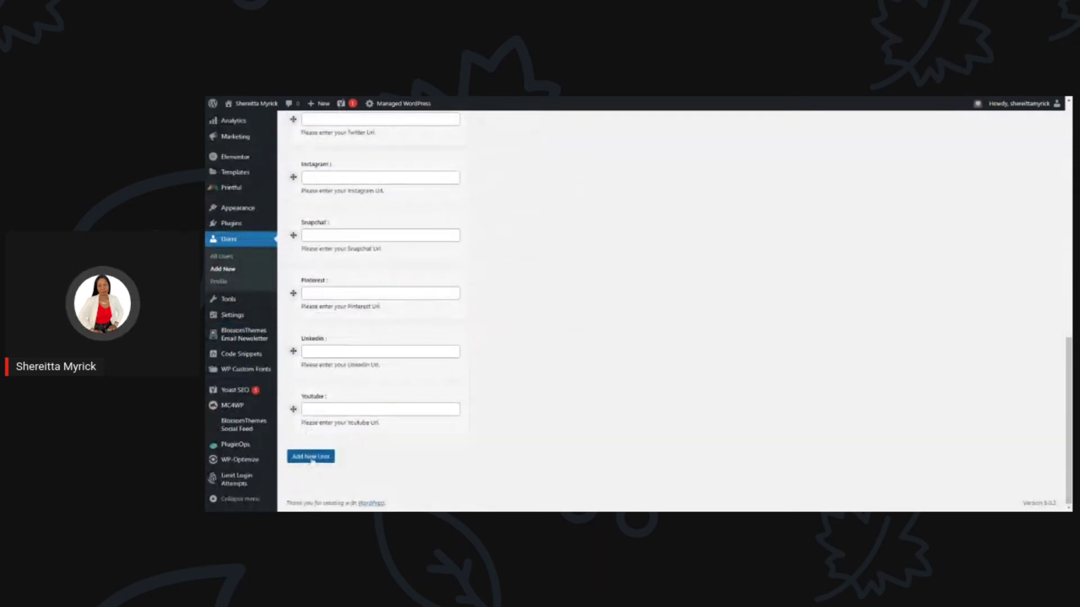